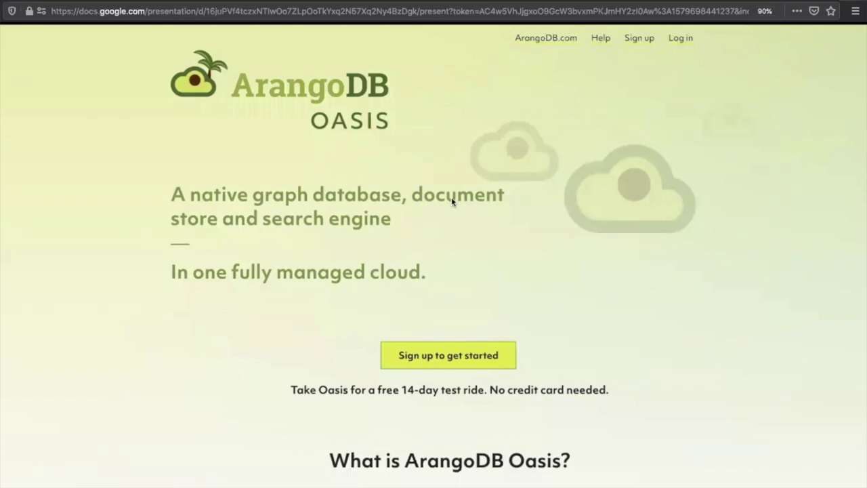
Switch to the ArangoDB Oasis dashboard and start a new deployment in the What's New 3.6 project
click(453, 202)
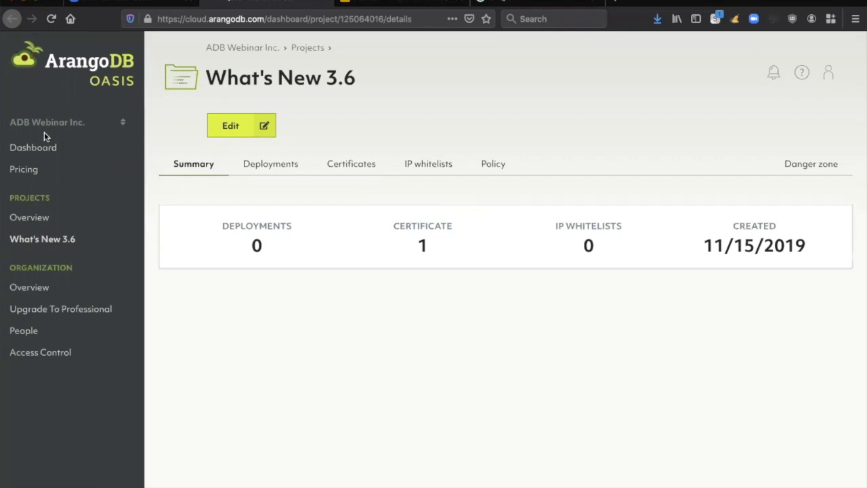
click(30, 287)
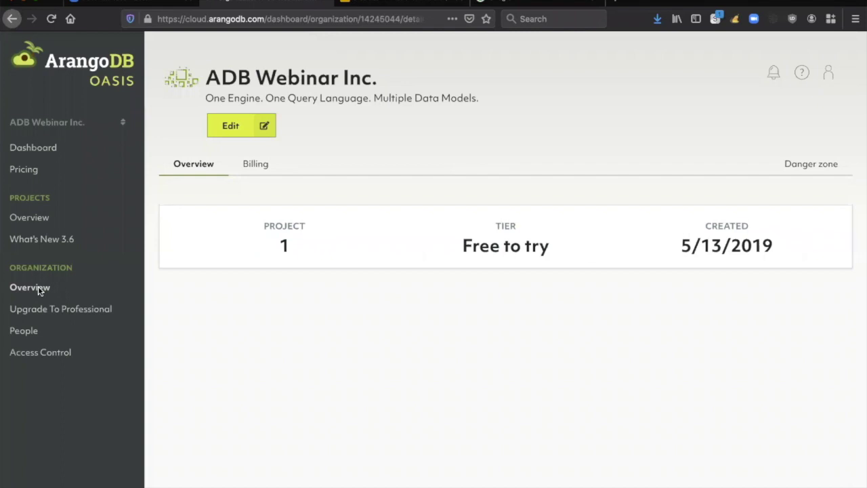
click(47, 241)
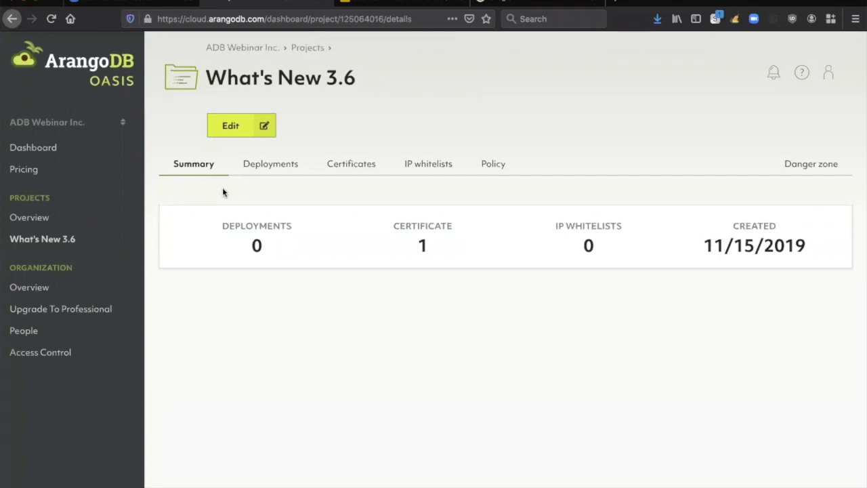
click(269, 169)
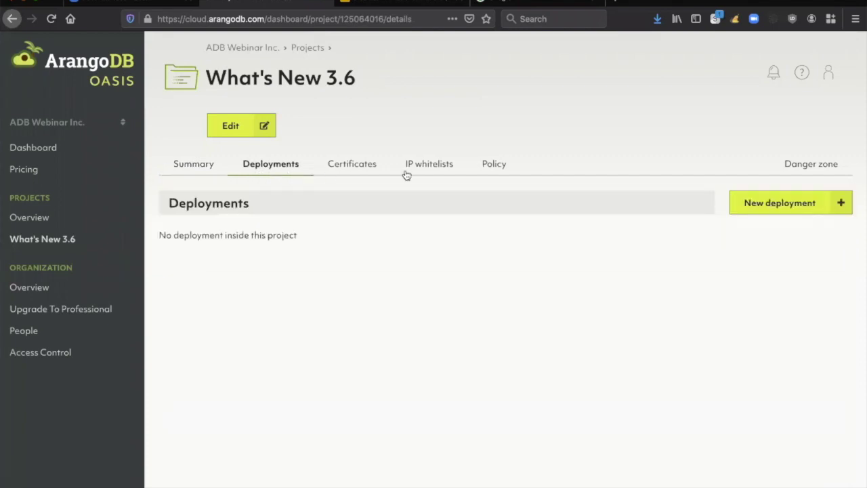
click(767, 204)
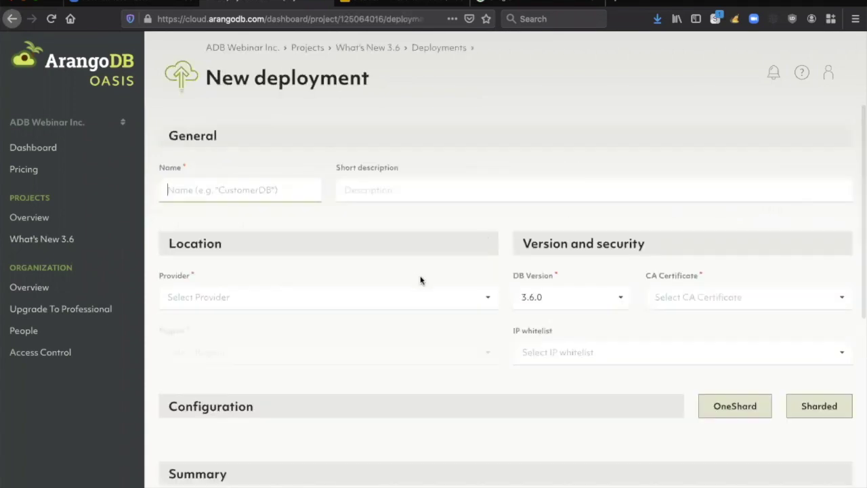
Name the new deployment Service A and choose Amazon Web Services as its provider
text(S)
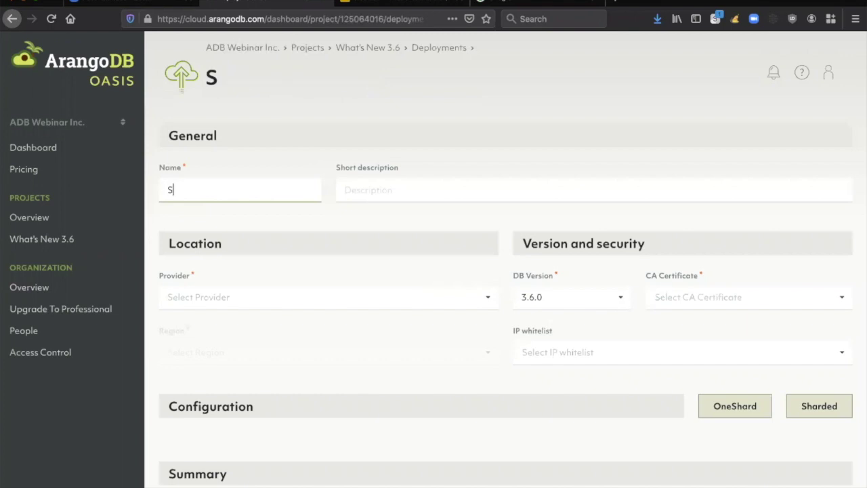
text(ervice A)
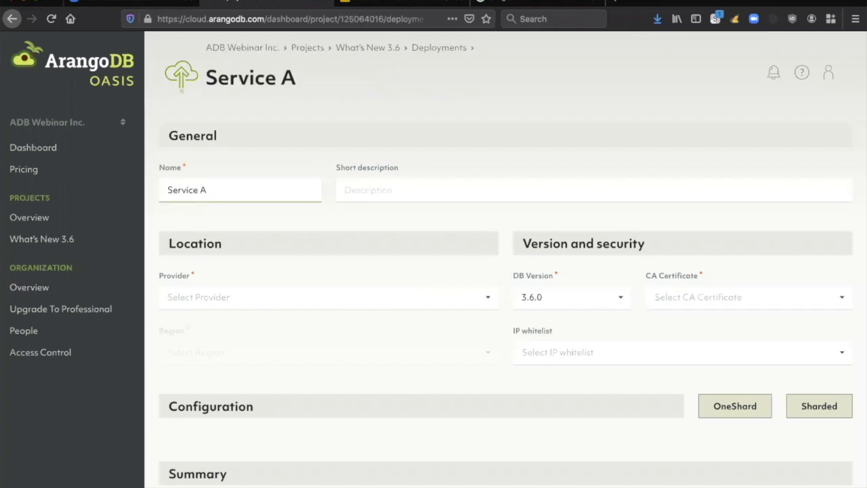
click(322, 306)
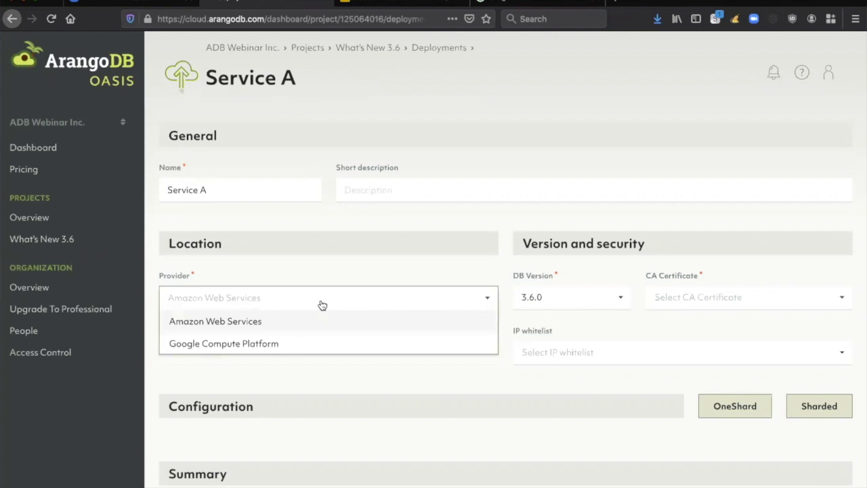
click(265, 323)
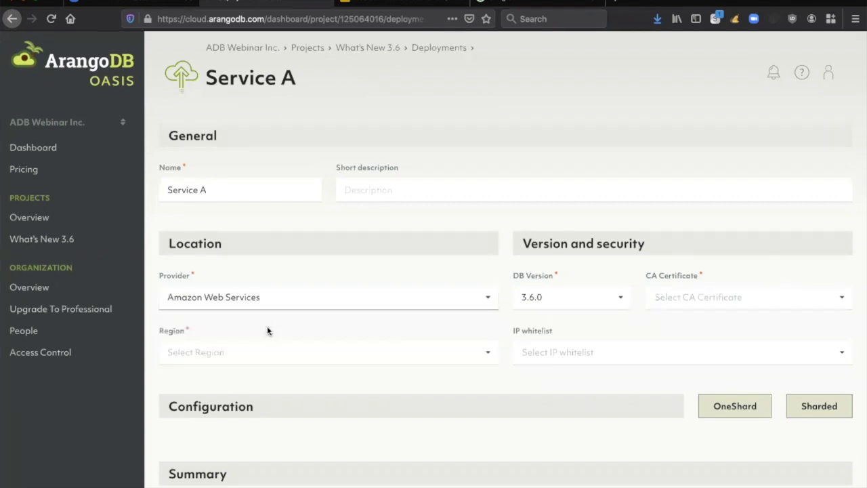
Set the deployment's region to Ohio, USA and its CA certificate to prod-2020
scroll(267, 331, down, 2)
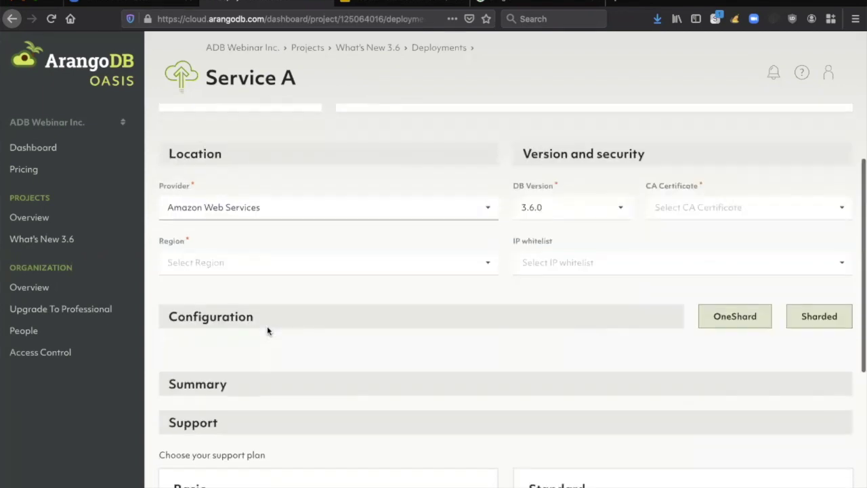
click(283, 270)
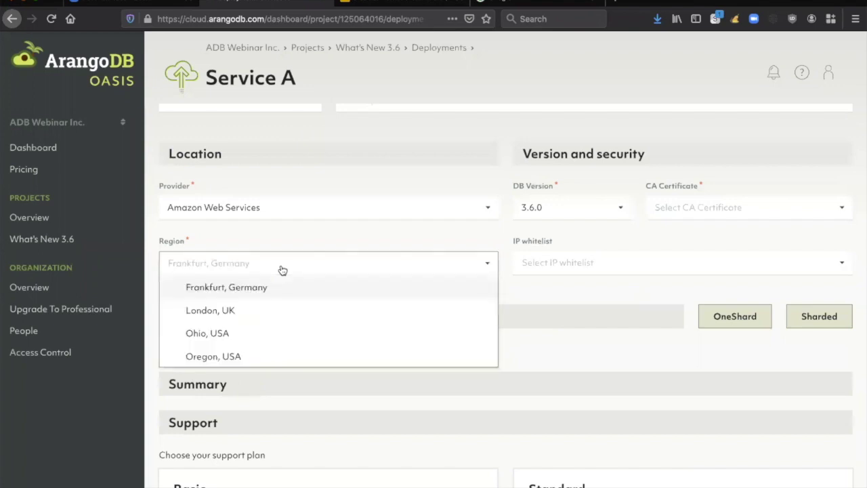
click(256, 331)
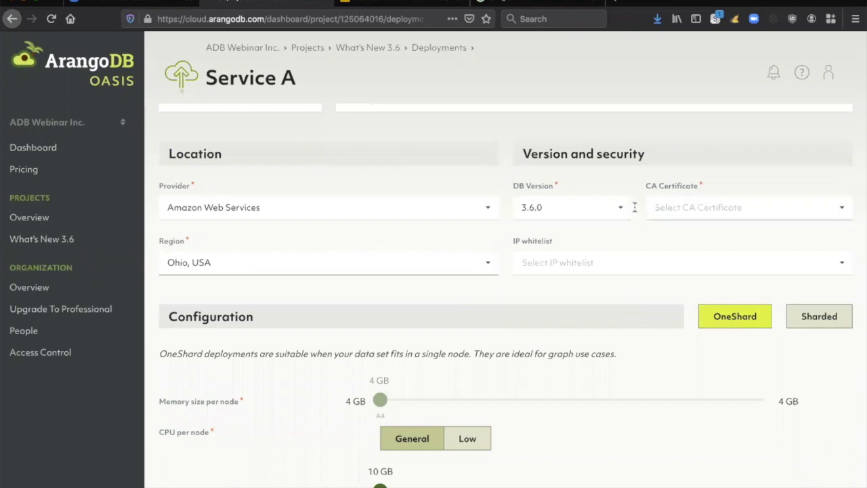
click(670, 209)
click(670, 231)
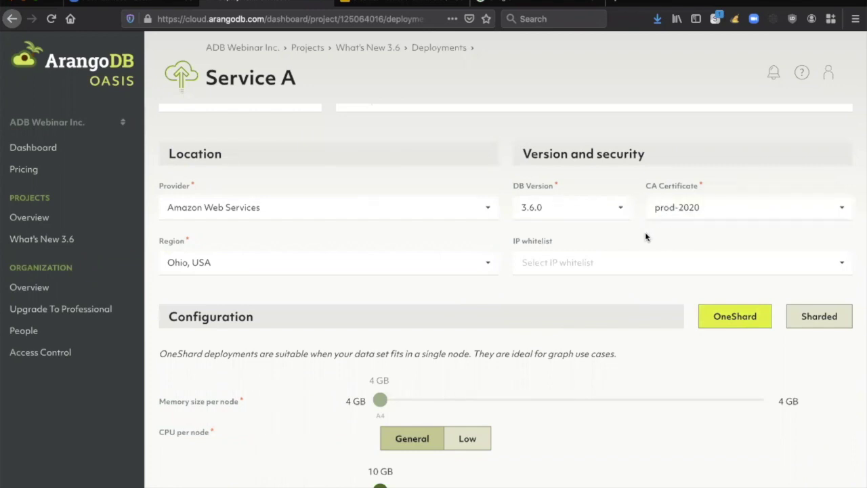
Review the OneShard configuration, summary and support plan, and accept the Terms & Conditions
scroll(613, 252, down, 4)
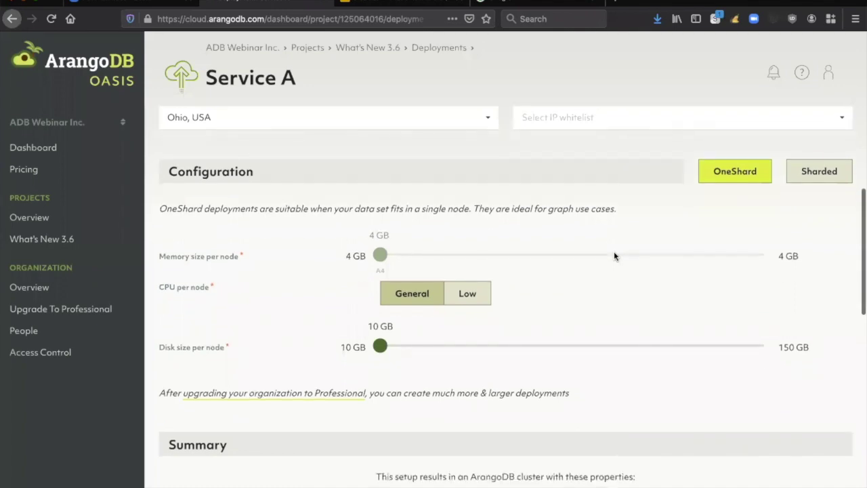
scroll(615, 256, down, 2)
scroll(290, 306, down, 2)
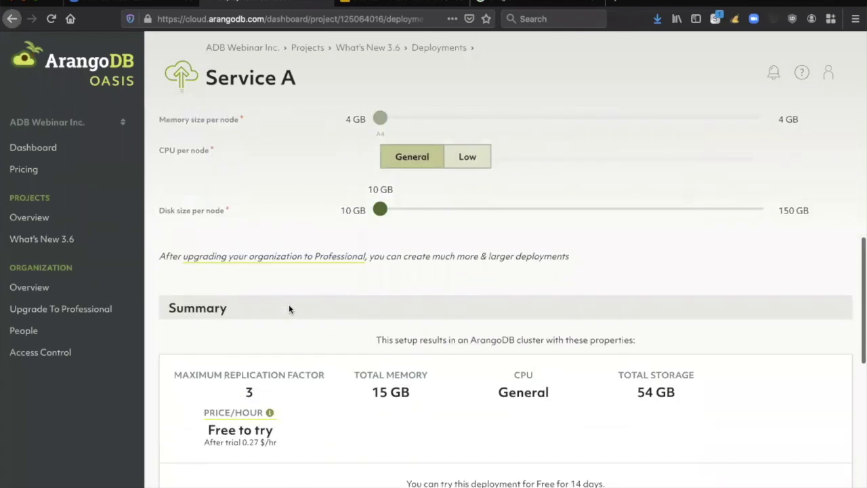
scroll(289, 309, up, 2)
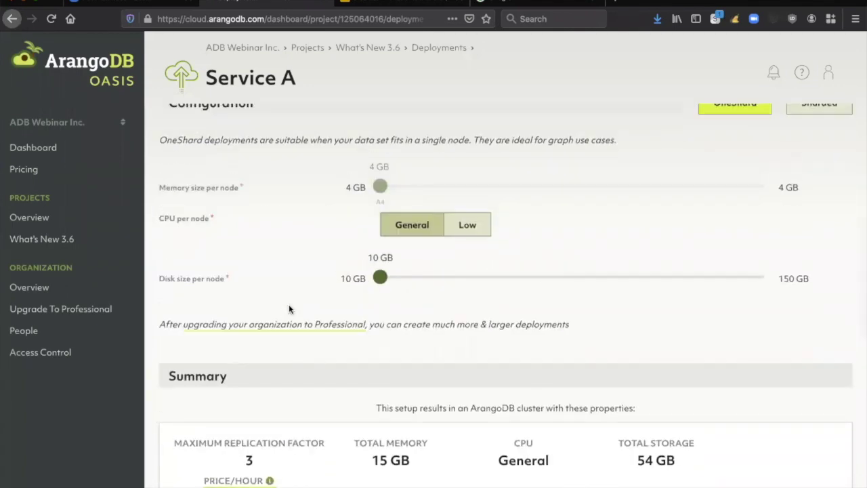
scroll(289, 309, up, 2)
scroll(289, 309, down, 5)
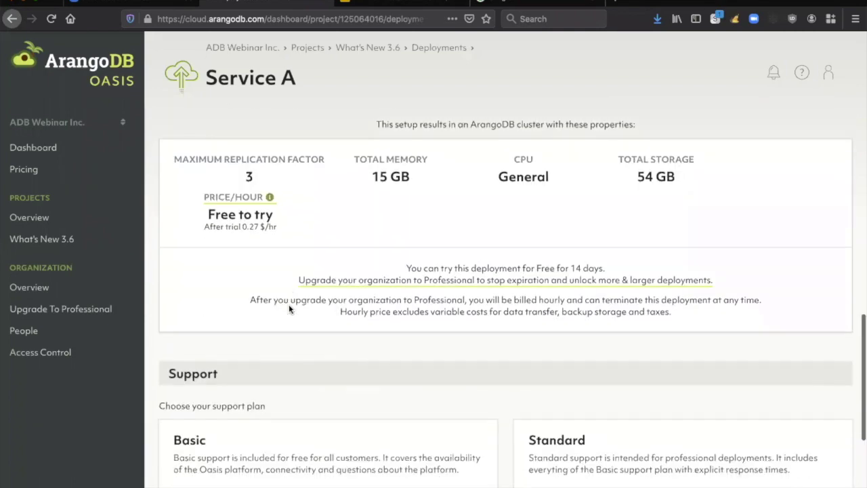
scroll(289, 309, down, 3)
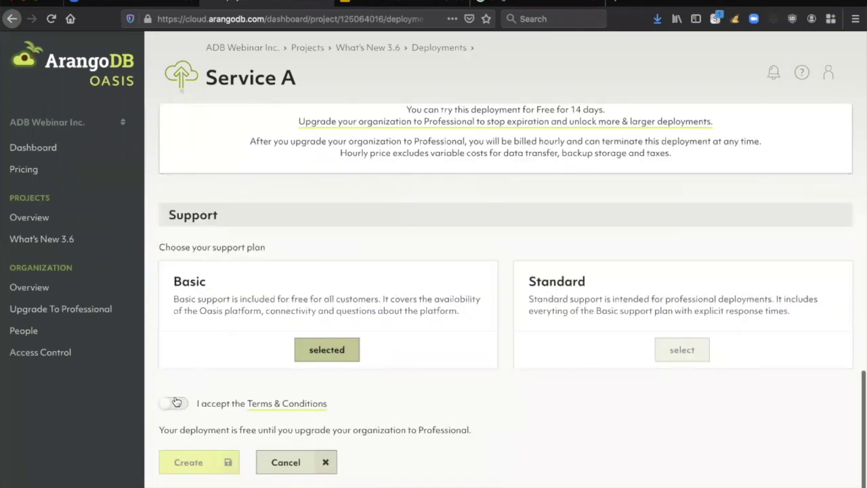
click(176, 402)
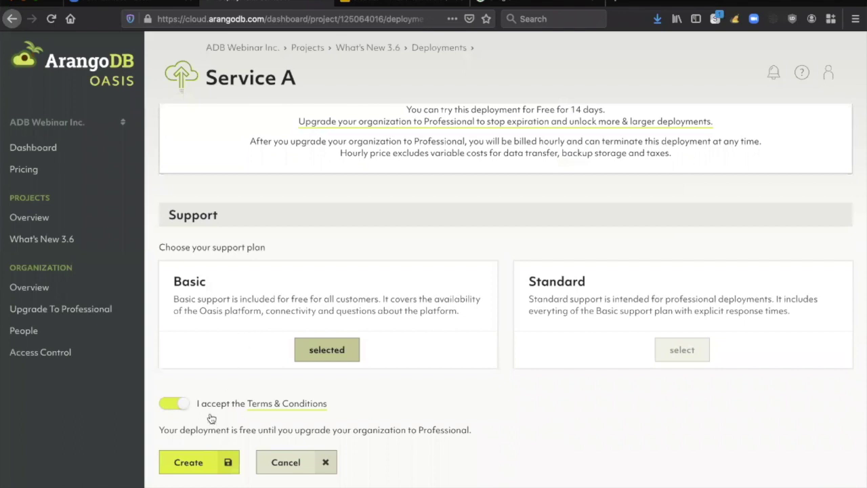
Recheck the node memory, CPU and disk settings and create the Service A deployment
scroll(225, 332, up, 8)
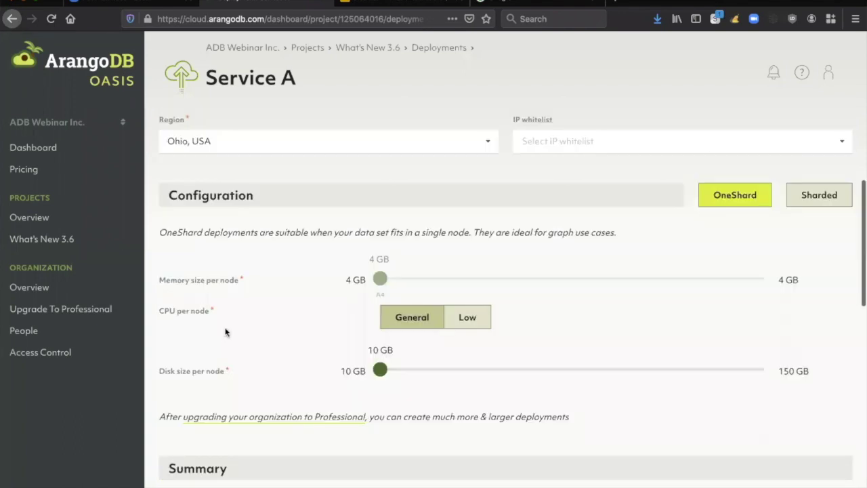
scroll(225, 332, up, 1)
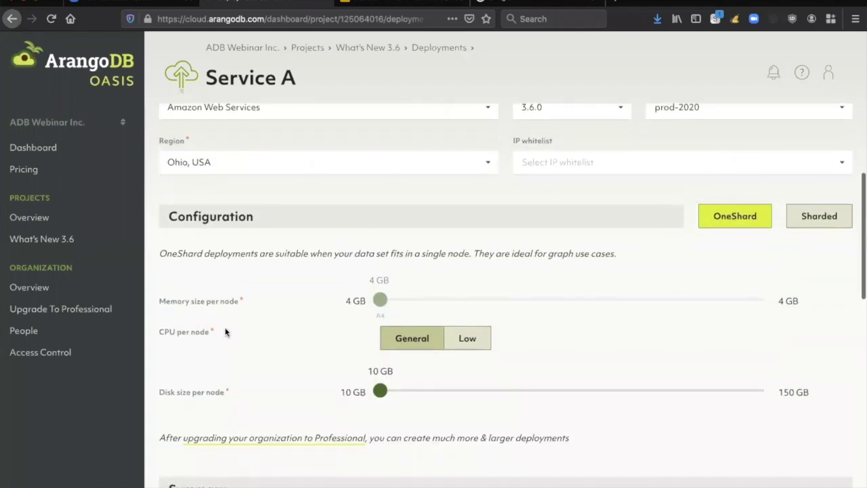
scroll(59, 216, down, 1)
scroll(188, 302, down, 10)
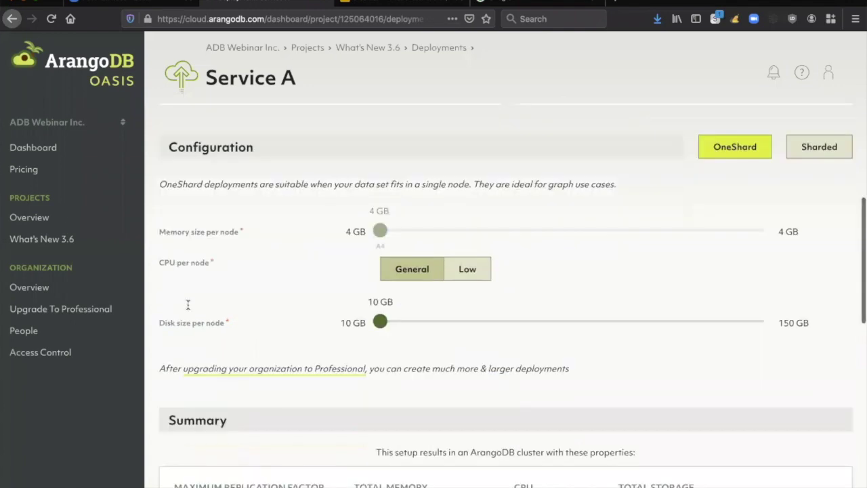
click(190, 463)
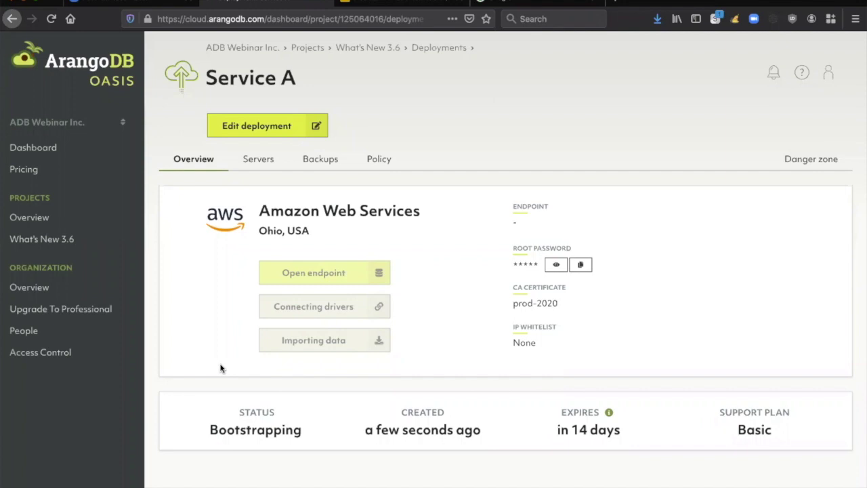
Examine the Service A deployment's server list with types and creation states, and check its overview
click(259, 162)
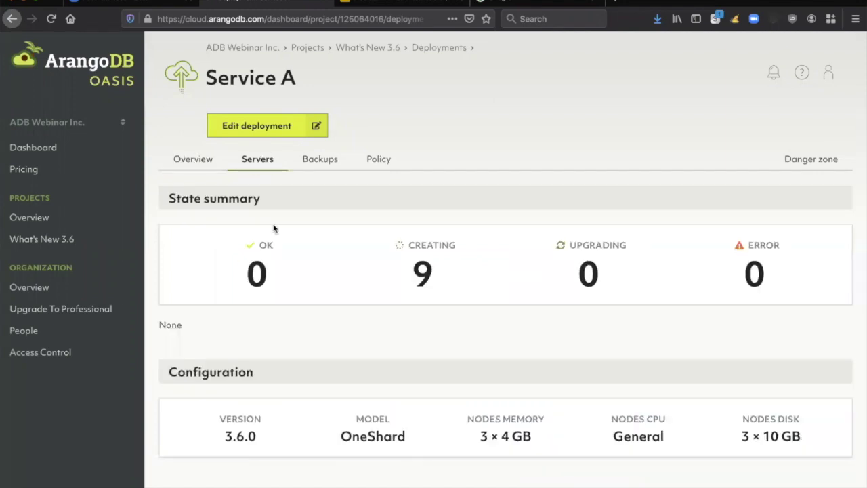
scroll(274, 228, down, 1)
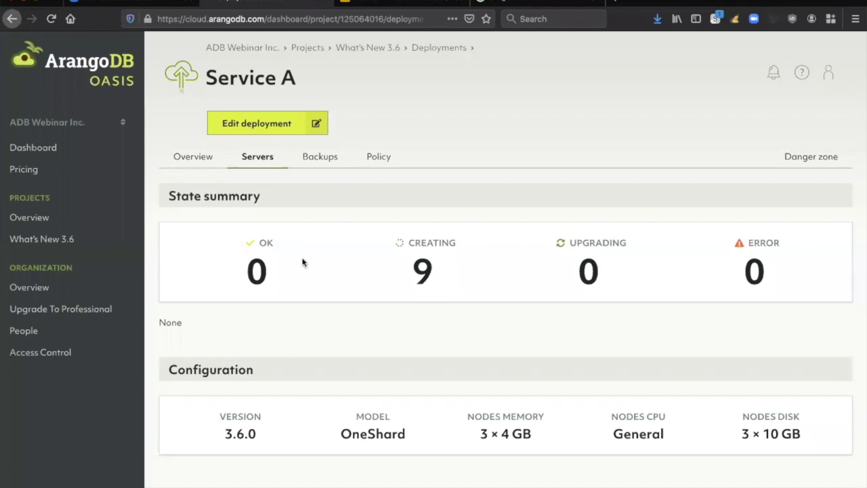
scroll(303, 262, up, 1)
scroll(303, 262, down, 1)
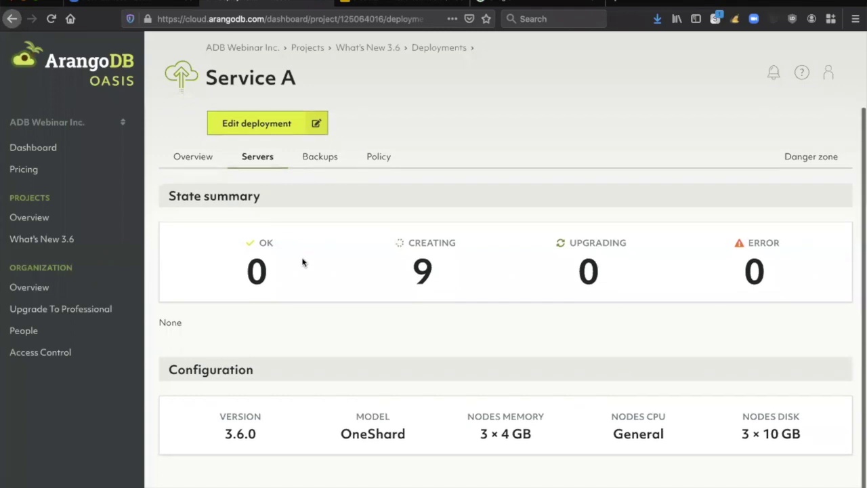
scroll(319, 315, down, 5)
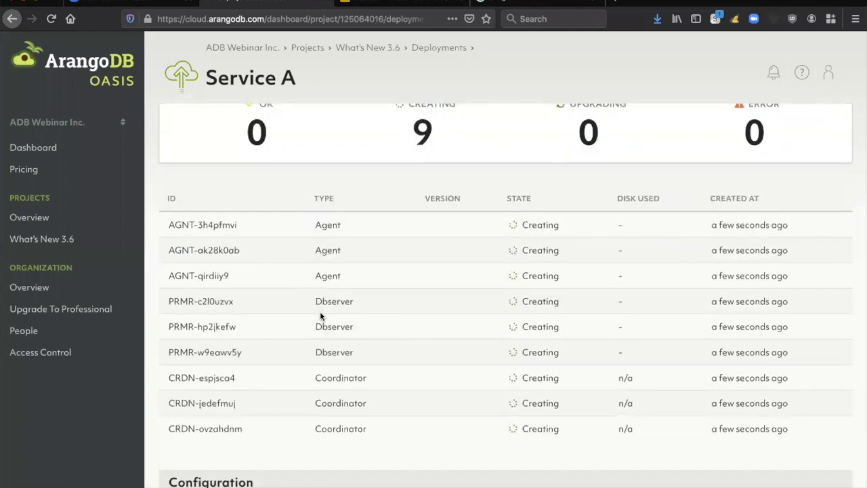
scroll(321, 316, up, 5)
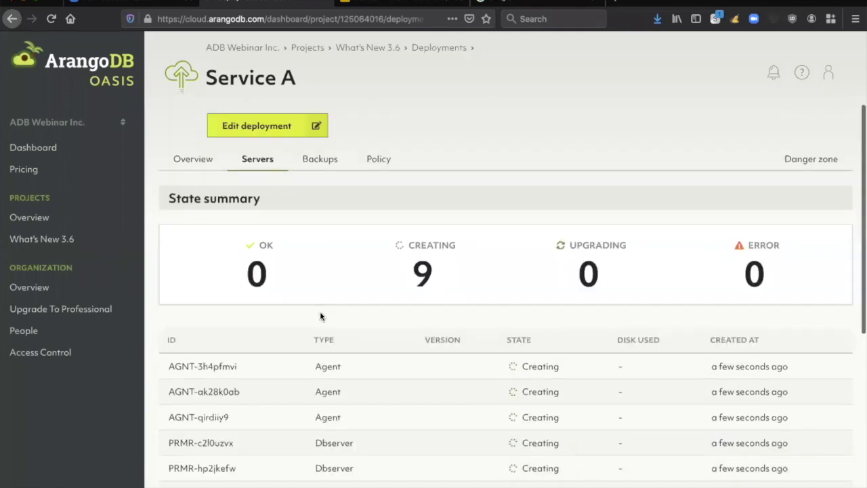
click(193, 160)
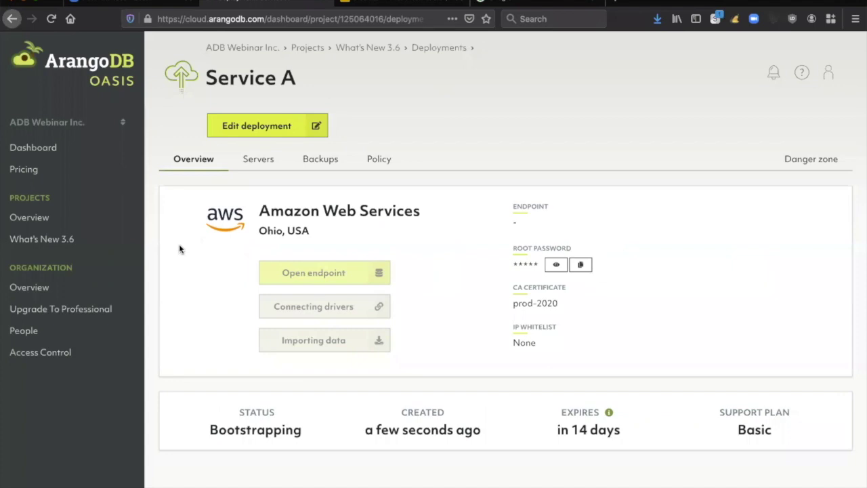
click(252, 160)
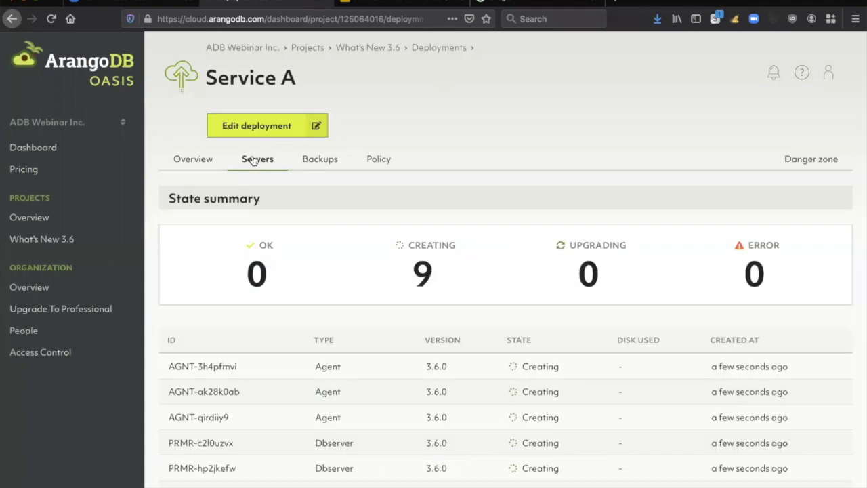
scroll(238, 195, down, 3)
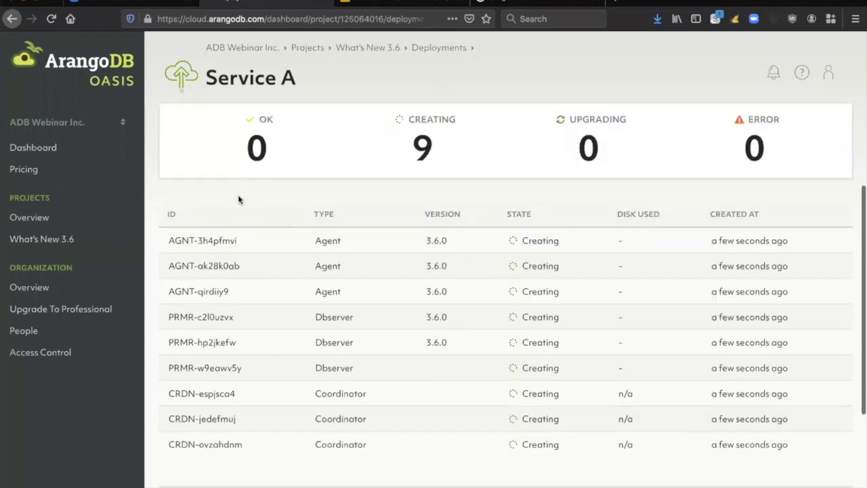
scroll(238, 199, up, 3)
click(190, 154)
View the Oasis pricing and look through the price list for OneShard deployments
click(24, 170)
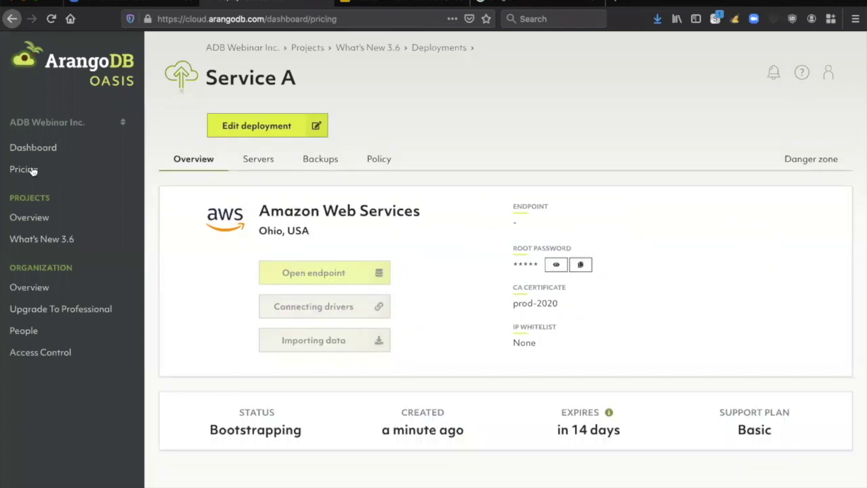
scroll(285, 178, down, 2)
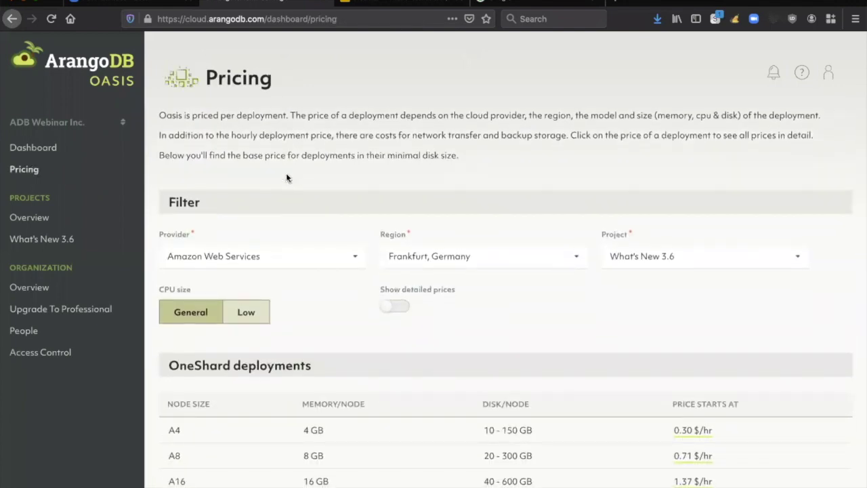
scroll(286, 178, down, 1)
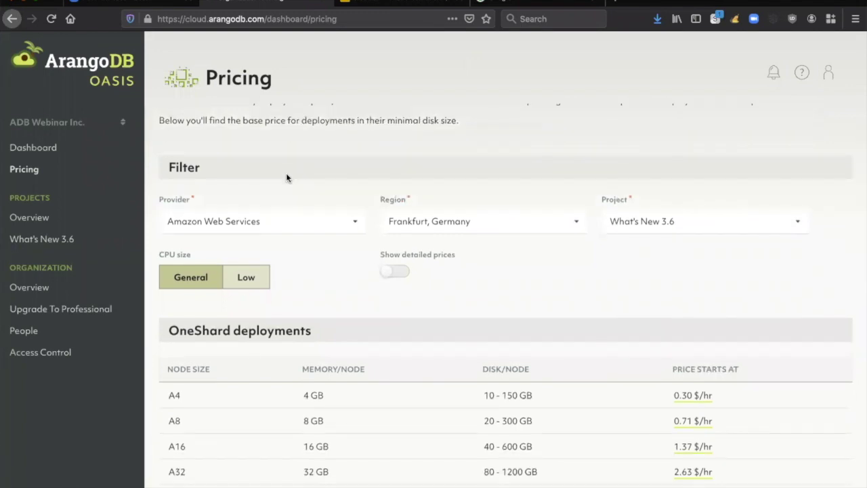
scroll(285, 177, down, 1)
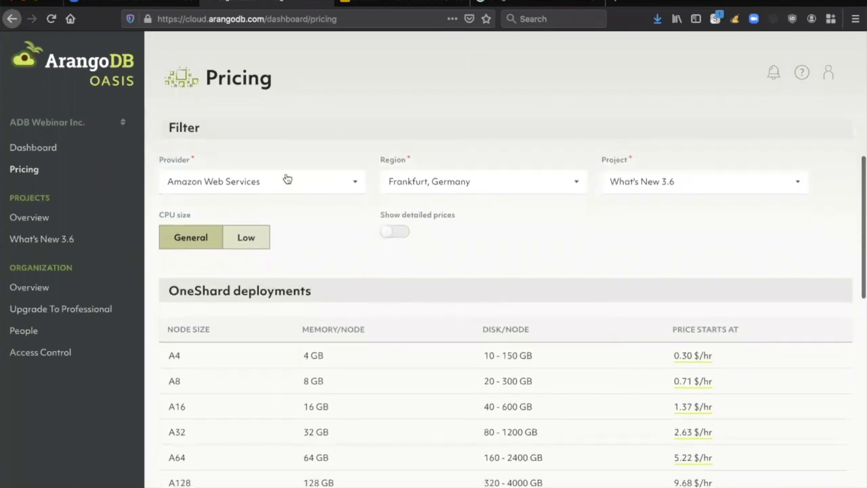
Filter the Oasis pricing to the Low CPU size and look through the OneShard deployment prices for Amazon Web Services in Frankfurt
scroll(286, 177, down, 2)
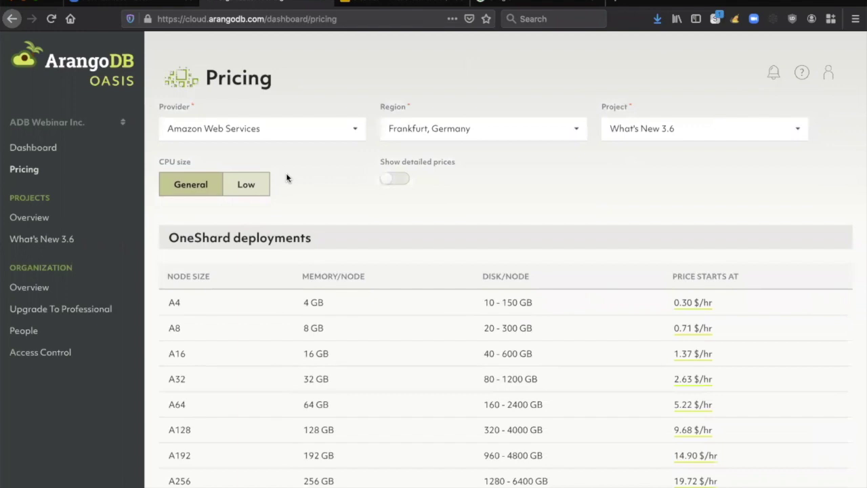
scroll(300, 217, down, 1)
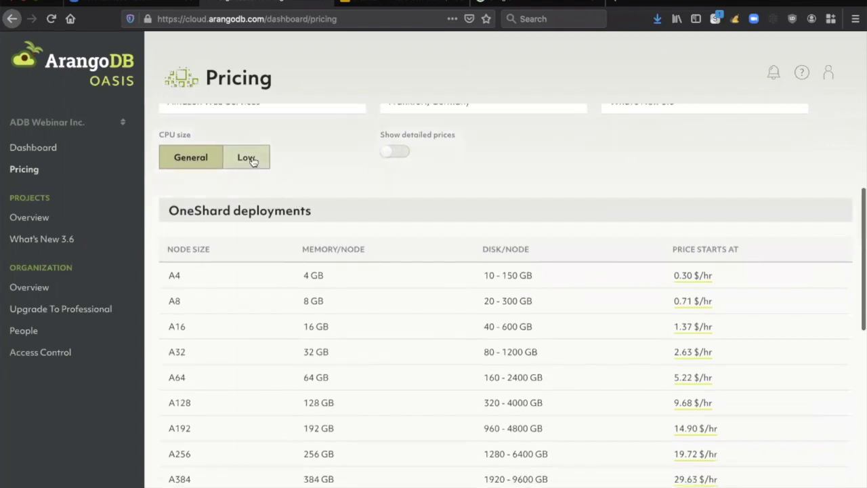
click(248, 159)
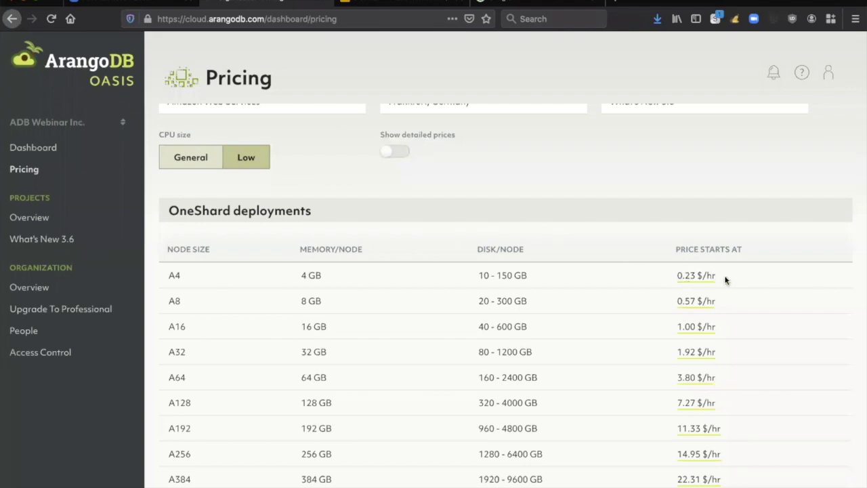
scroll(730, 274, down, 5)
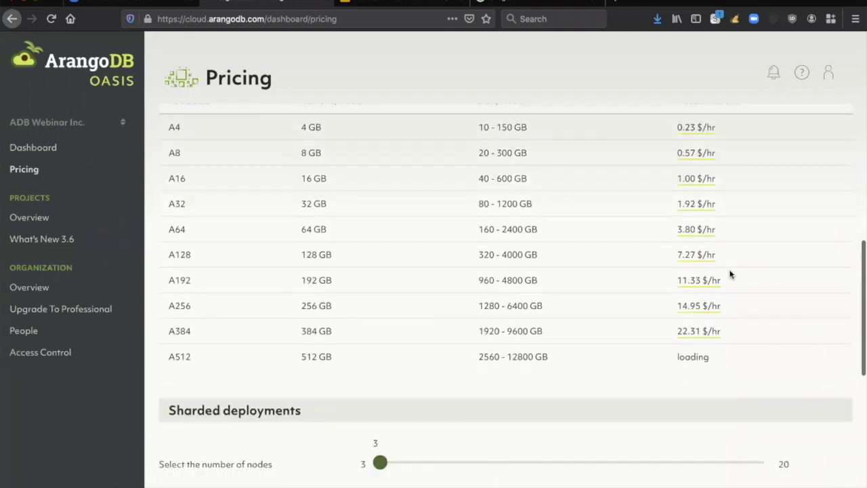
scroll(731, 273, up, 10)
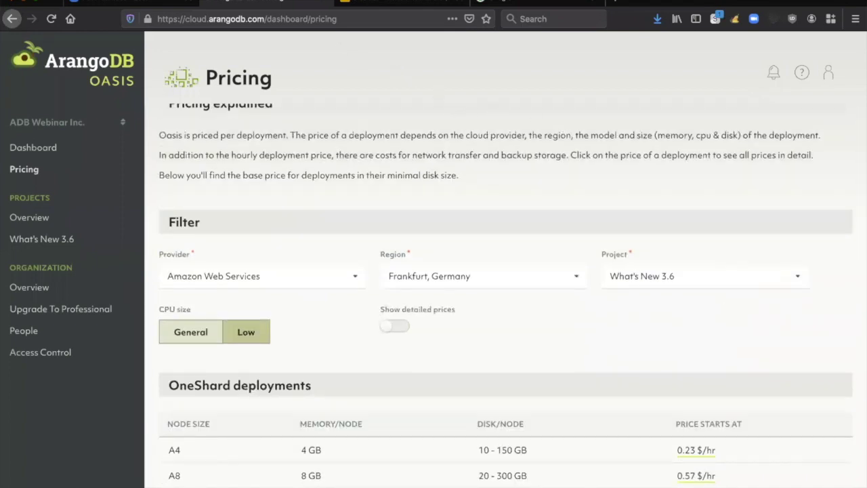
Switch to the Google Slides presentation "Webinar - What's New in 3.6" and advance two slides to "Oasis - OneShard Pricing"
click(315, 4)
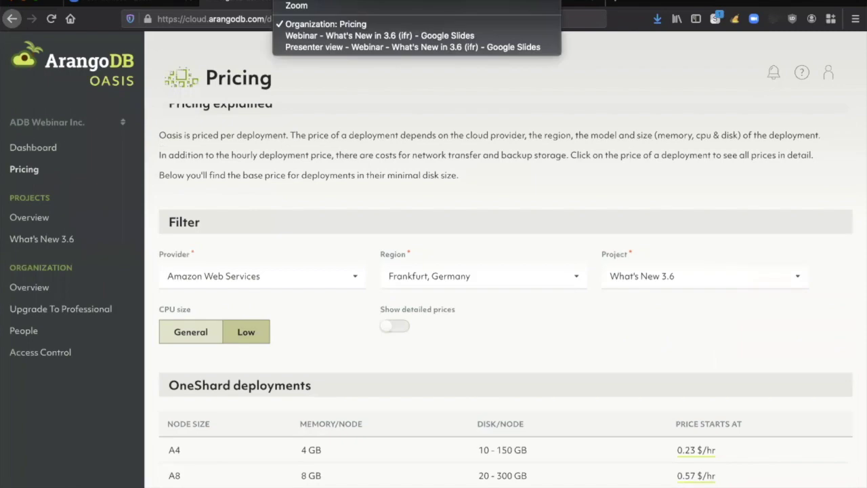
click(315, 40)
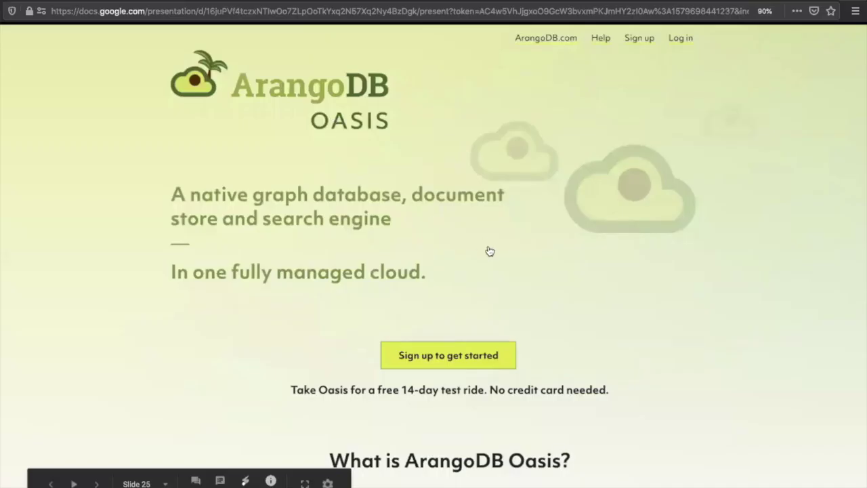
key(Right)
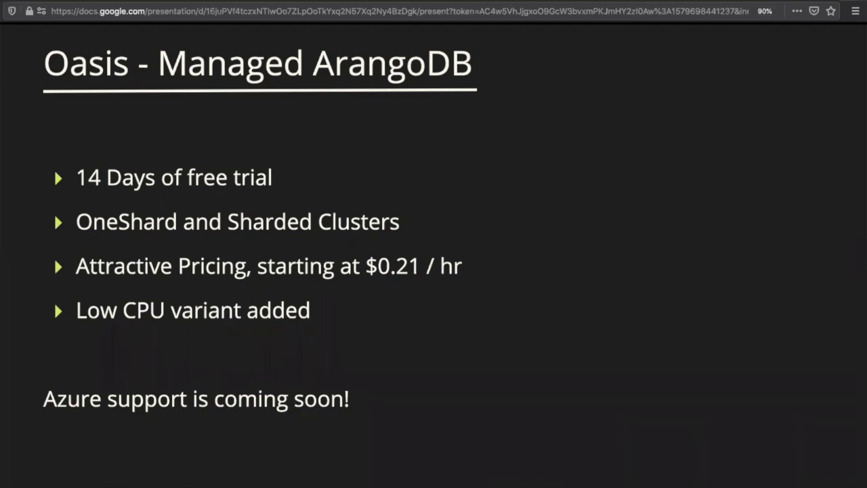
key(Right)
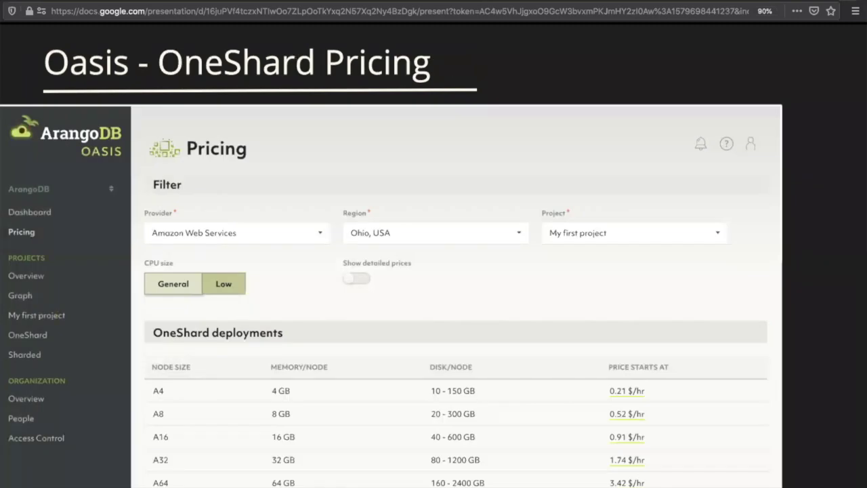